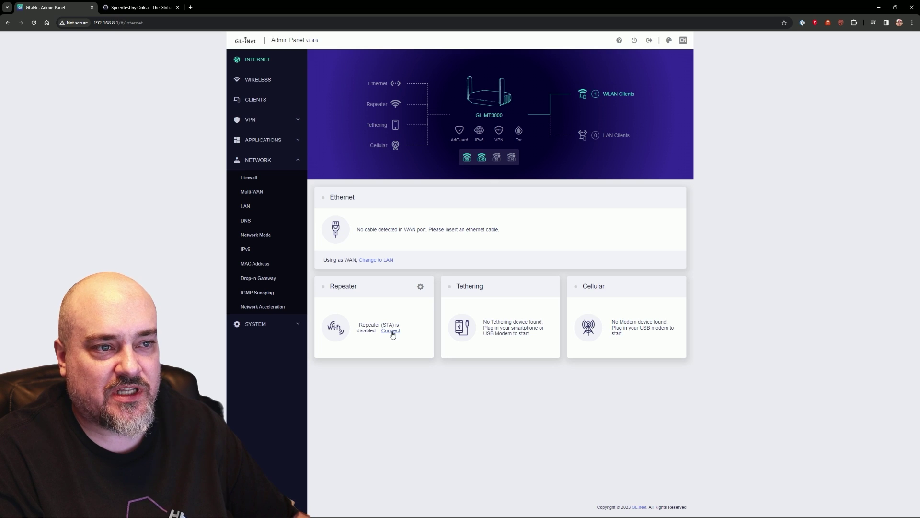
Step: Join the router as a repeater to the nearby 2.4G Wi-Fi network, obtaining IP 192.168.50.66
click(382, 106)
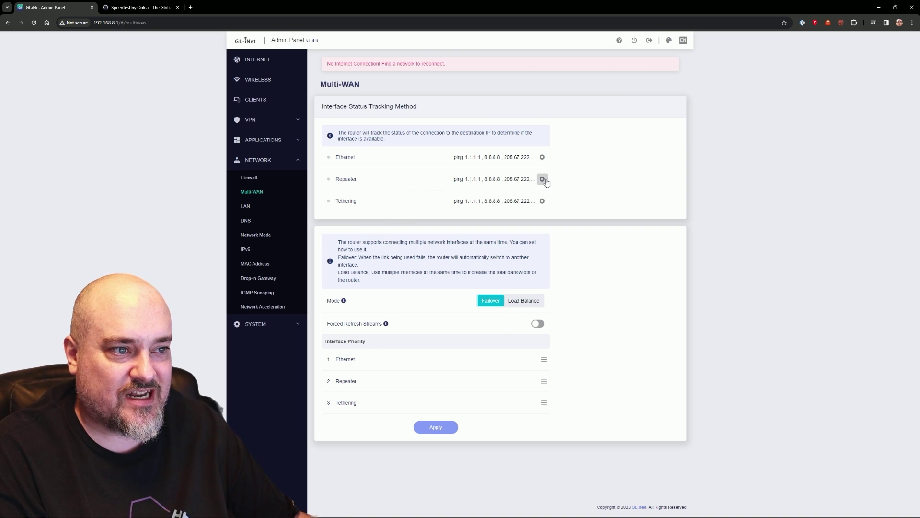
click(267, 61)
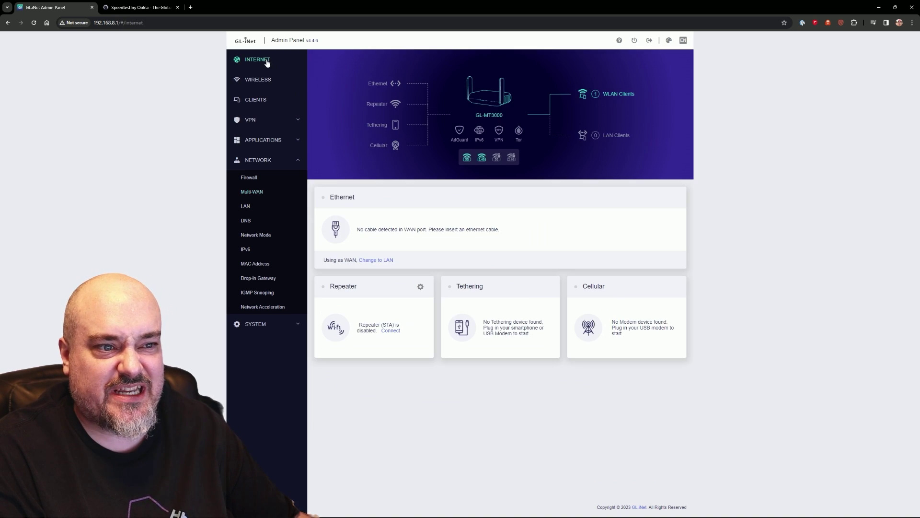
click(391, 331)
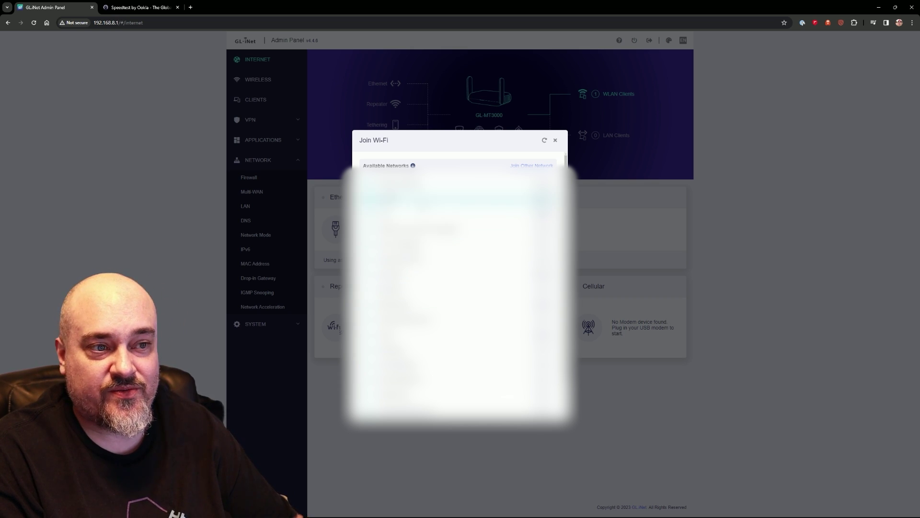
click(431, 198)
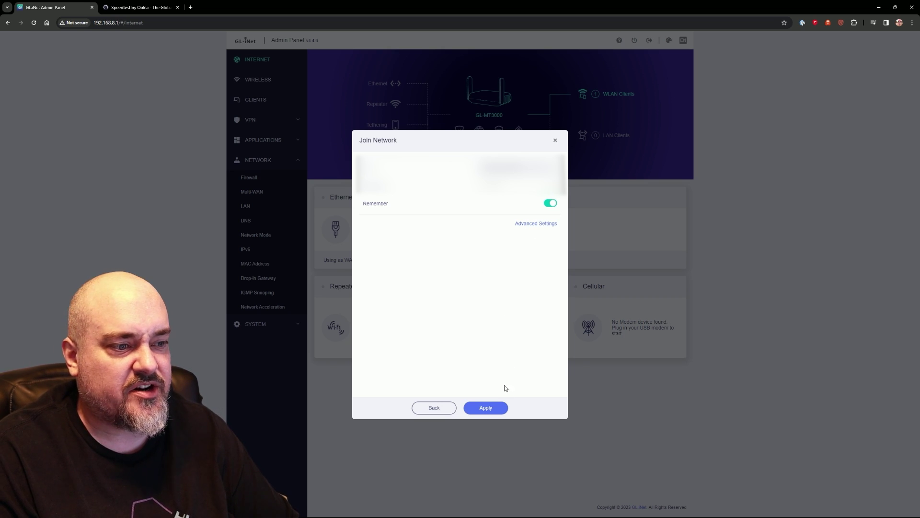
click(486, 408)
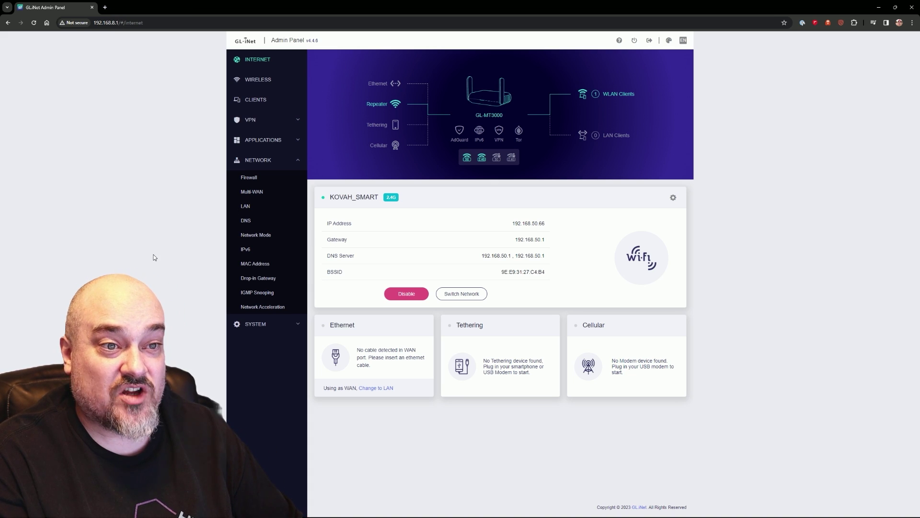
Step: Open the VPN section's OpenVPN Client page, which lists NordVPN and the manual-add option
click(253, 123)
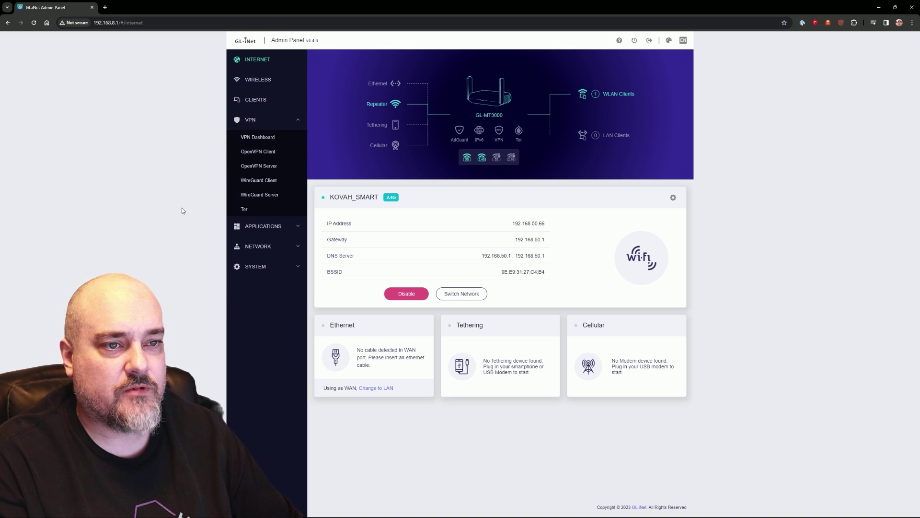
click(258, 139)
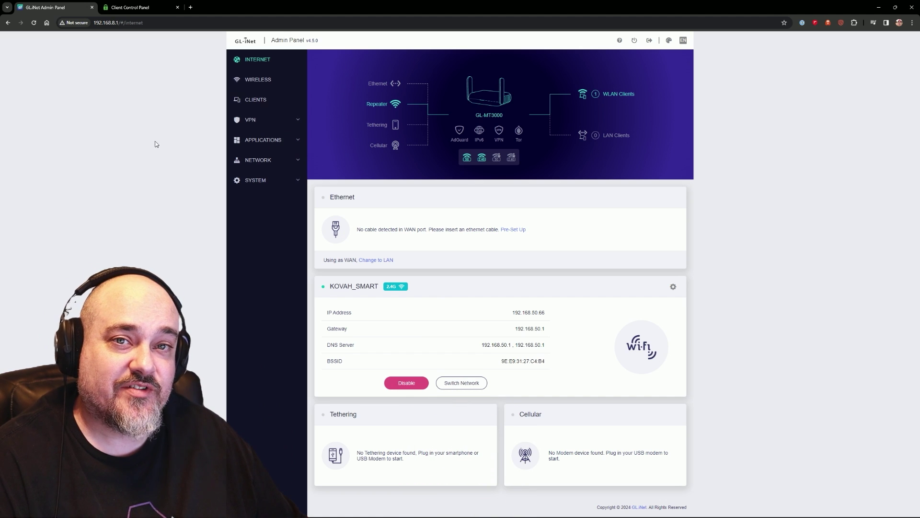
click(247, 125)
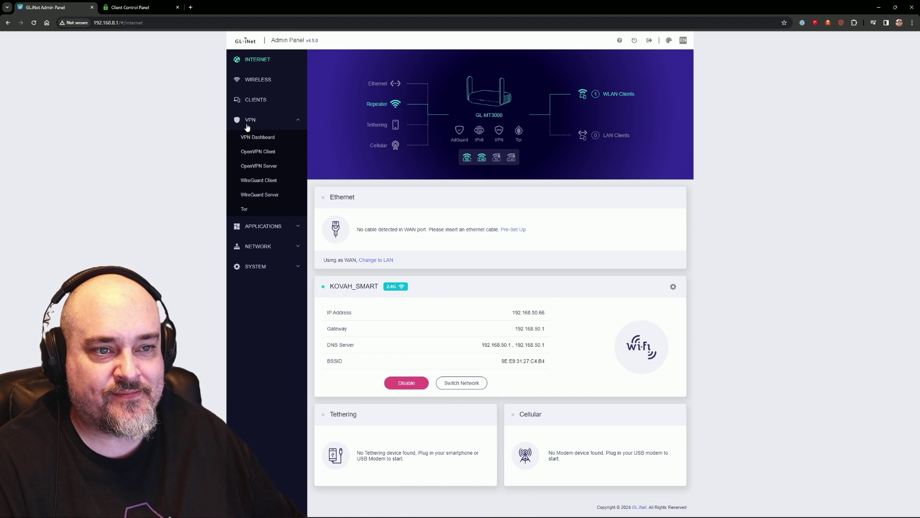
click(258, 151)
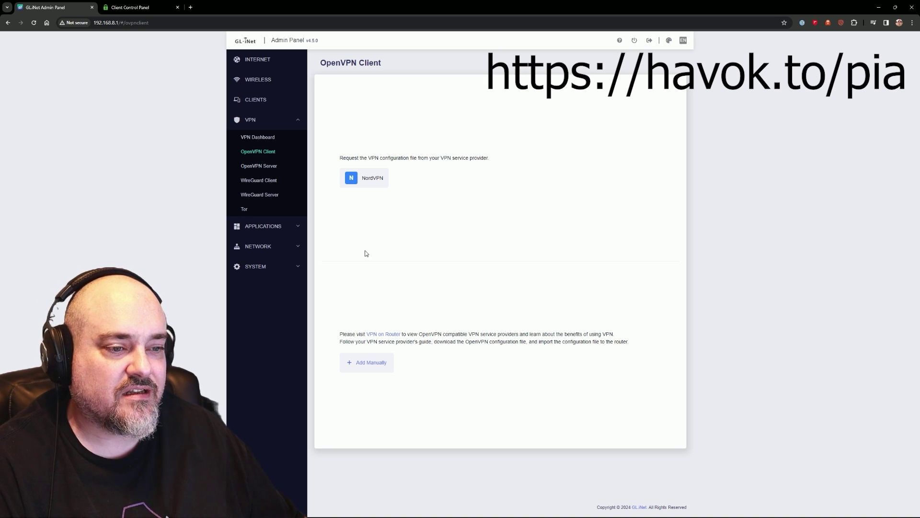
Step: Add a provider group manually and rename it from 'New Provider' to 'Private Internet Access'
click(364, 364)
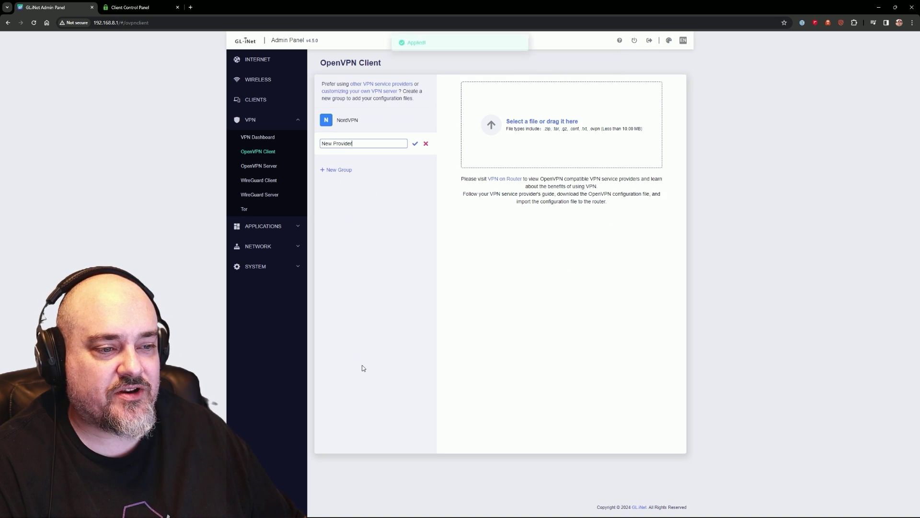
drag(356, 146, 320, 146)
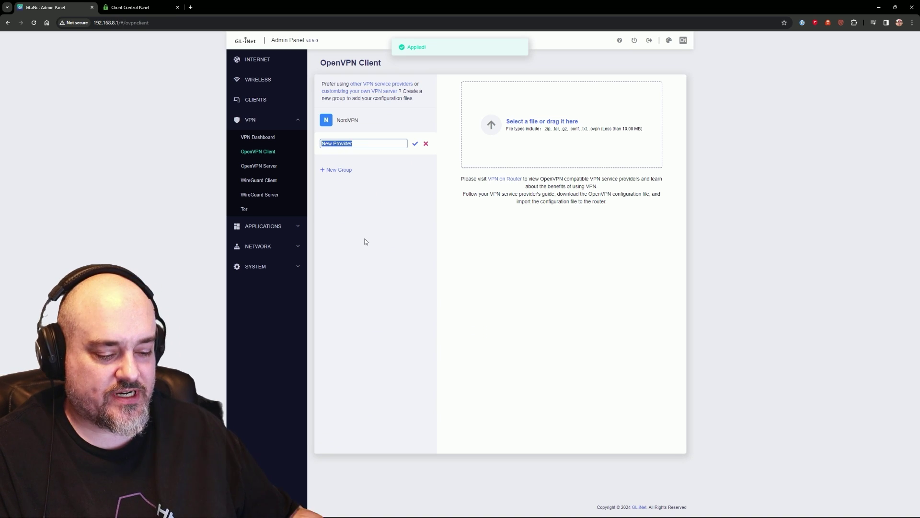
text(Private Internet A)
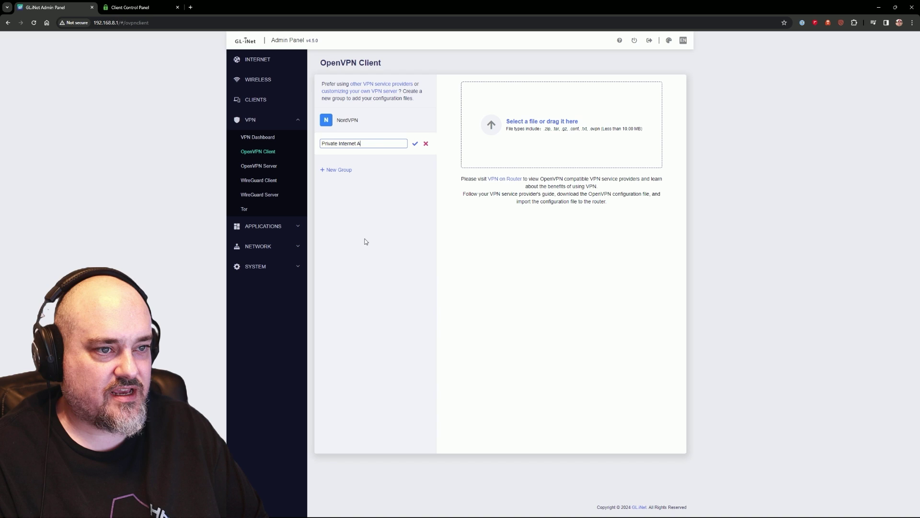
text(ccess)
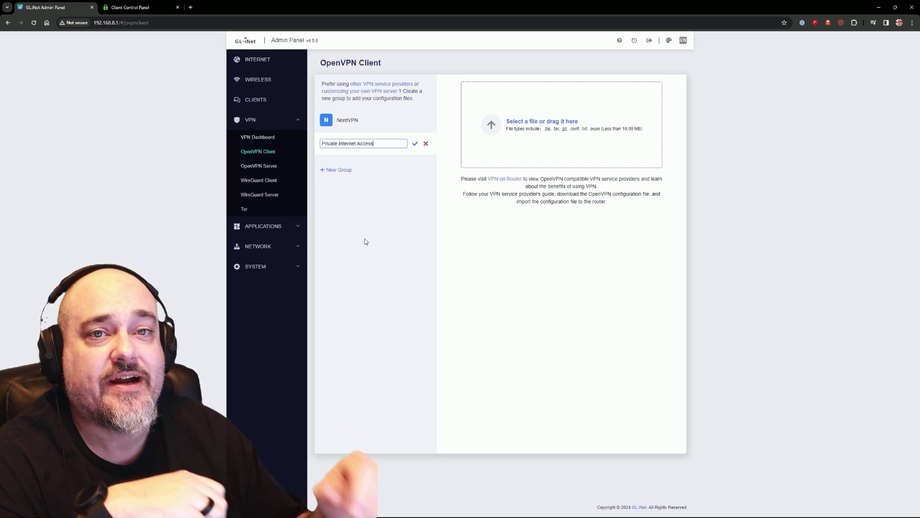
Step: Open the OpenVPN Configuration Generator in the PIA account control panel
click(144, 8)
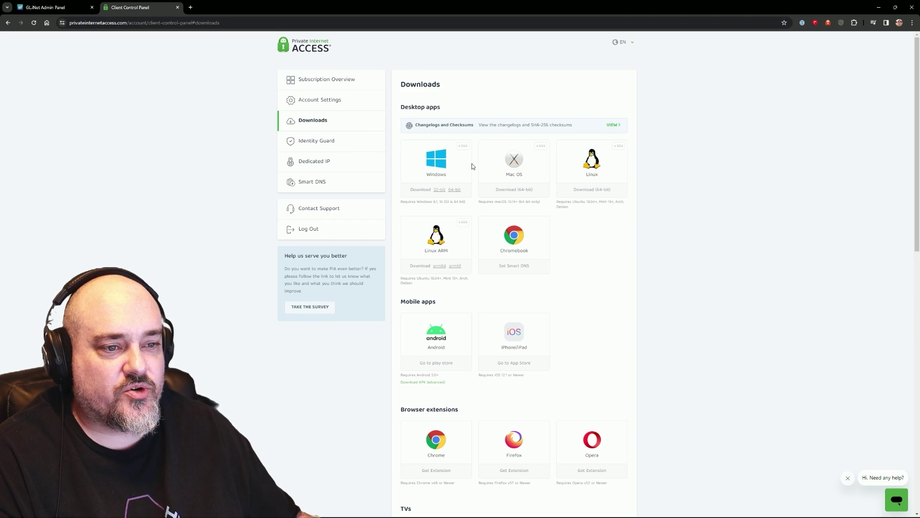
scroll(472, 168, down, 10)
scroll(473, 174, down, 2)
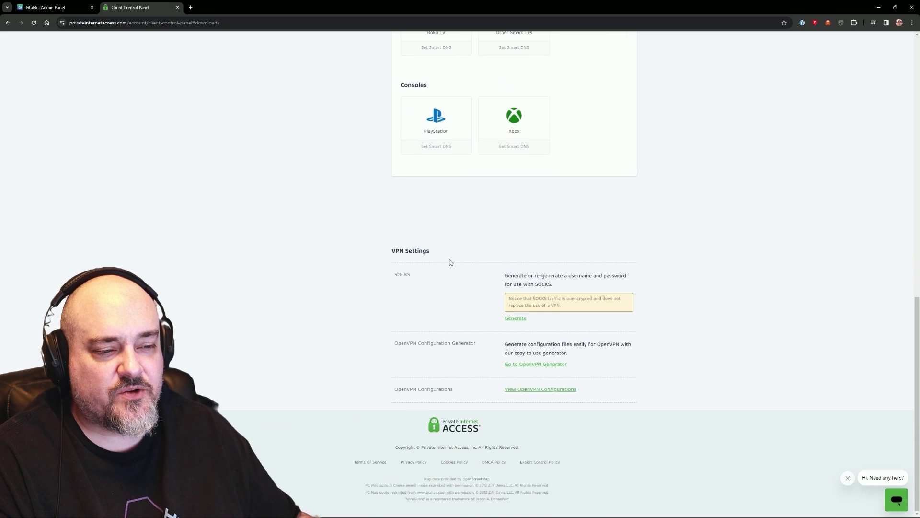
drag(401, 343, 465, 345)
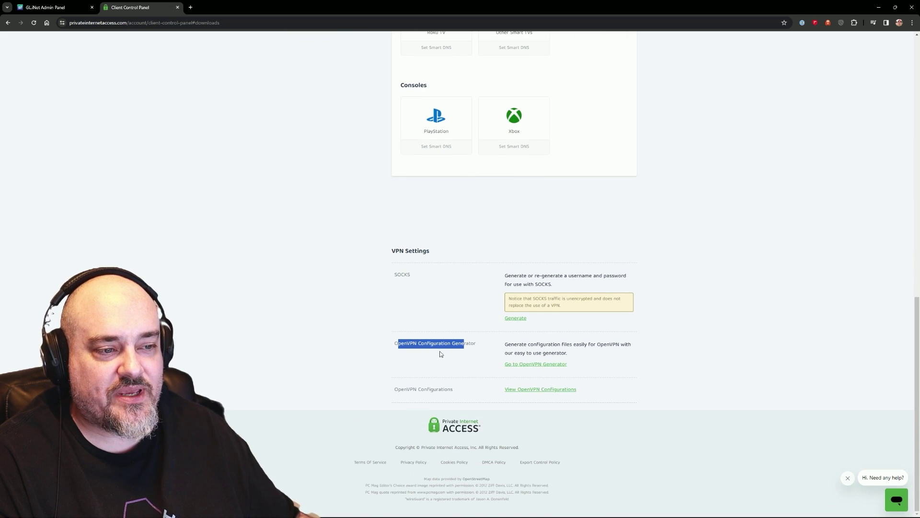
click(537, 351)
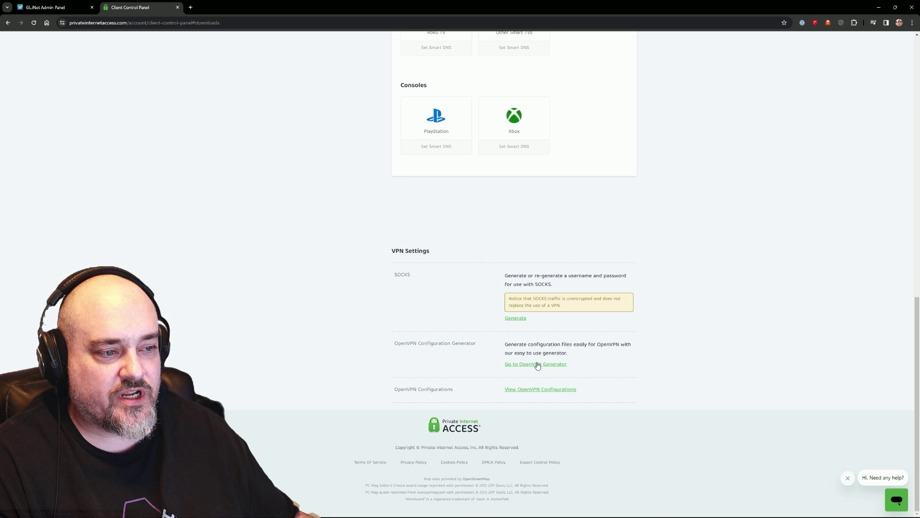
click(537, 364)
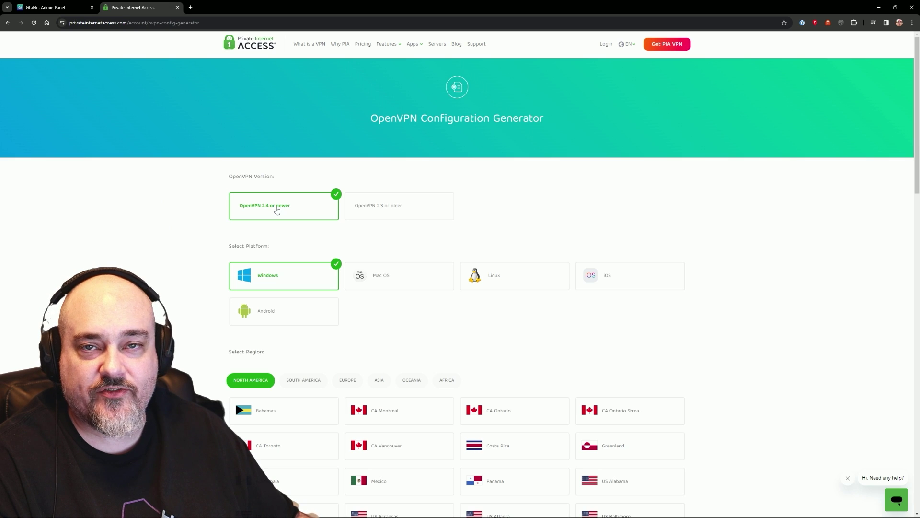
Step: Choose Linux as the platform and US East Streaming as the server region
scroll(203, 203, down, 1)
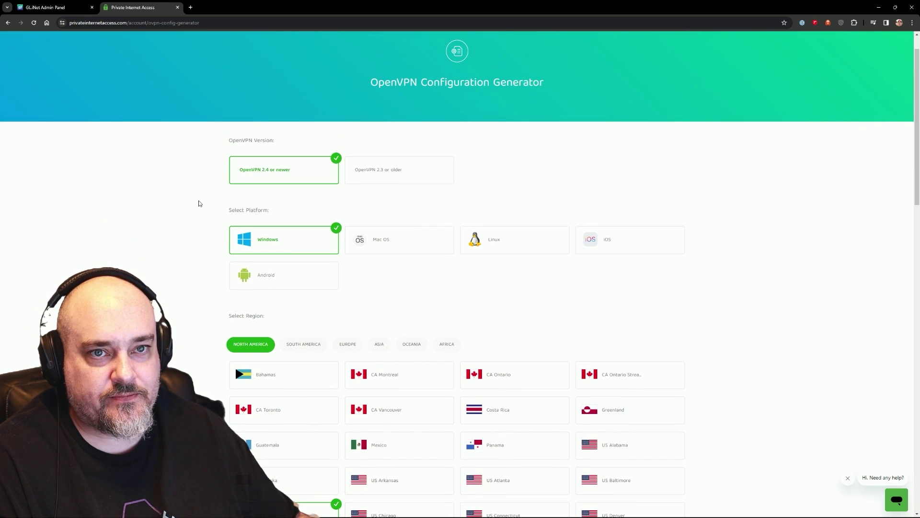
double_click(494, 240)
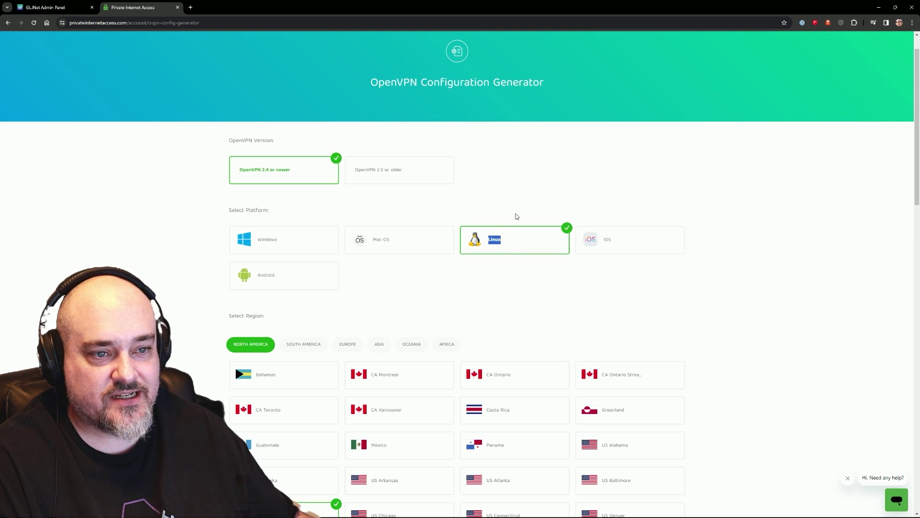
click(528, 280)
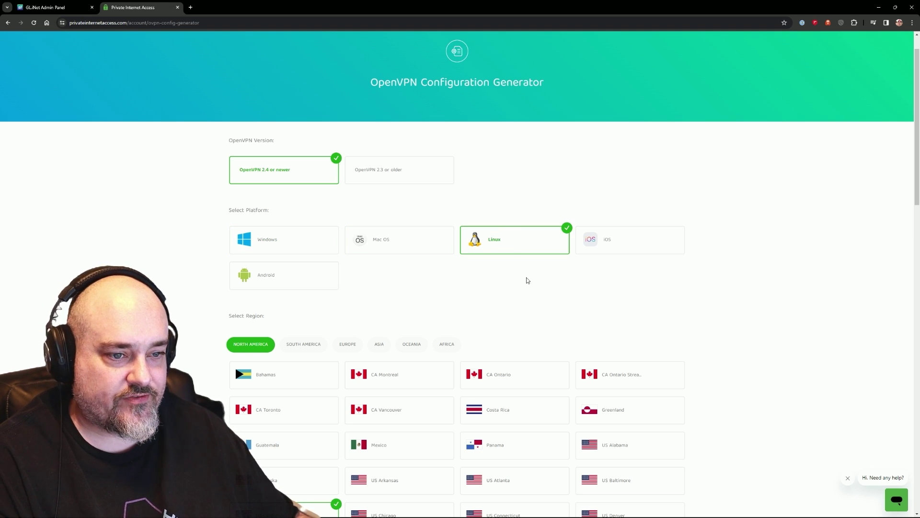
scroll(156, 287, down, 7)
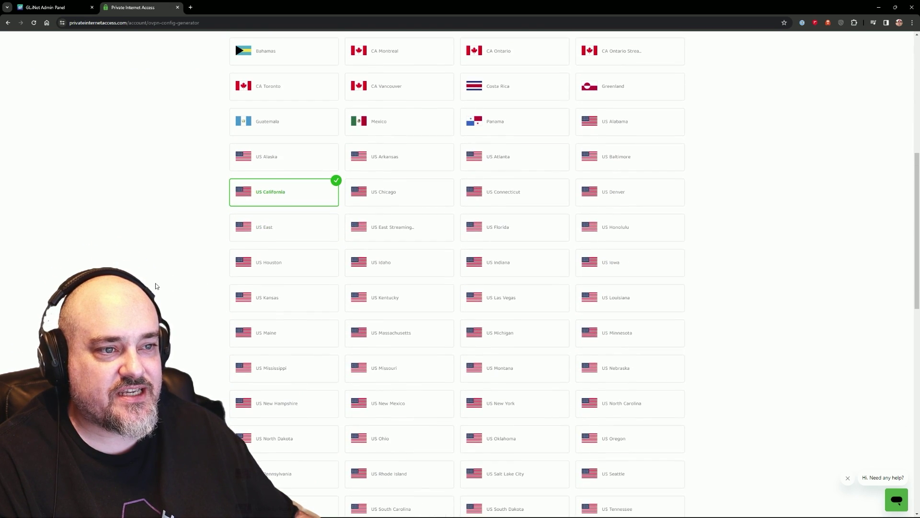
scroll(156, 285, down, 9)
scroll(157, 283, up, 3)
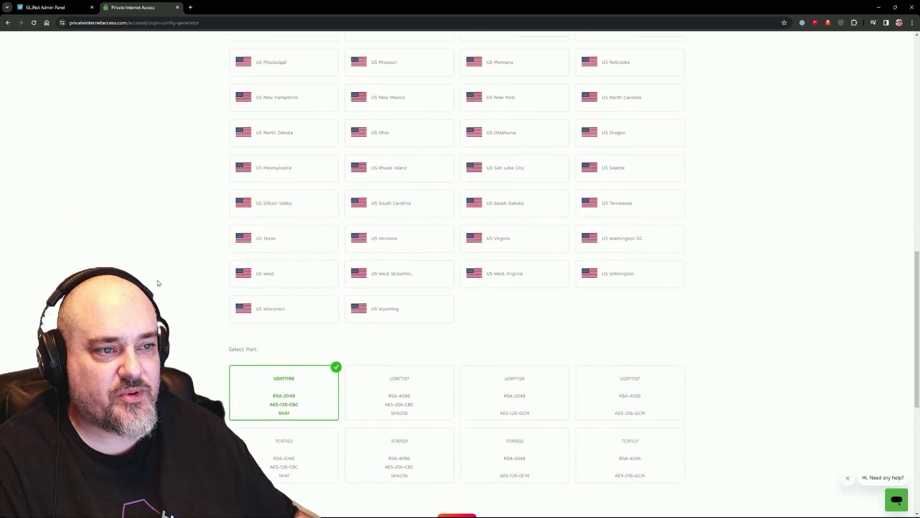
scroll(158, 283, up, 8)
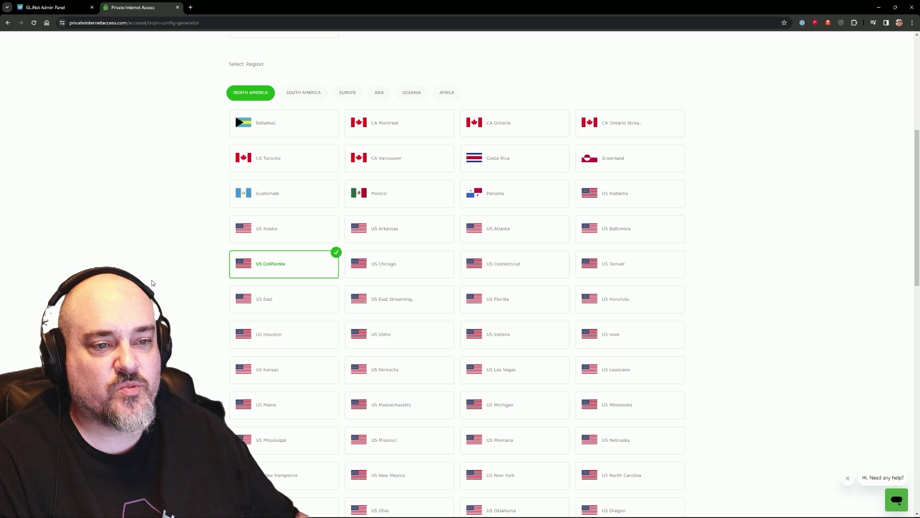
scroll(151, 283, down, 3)
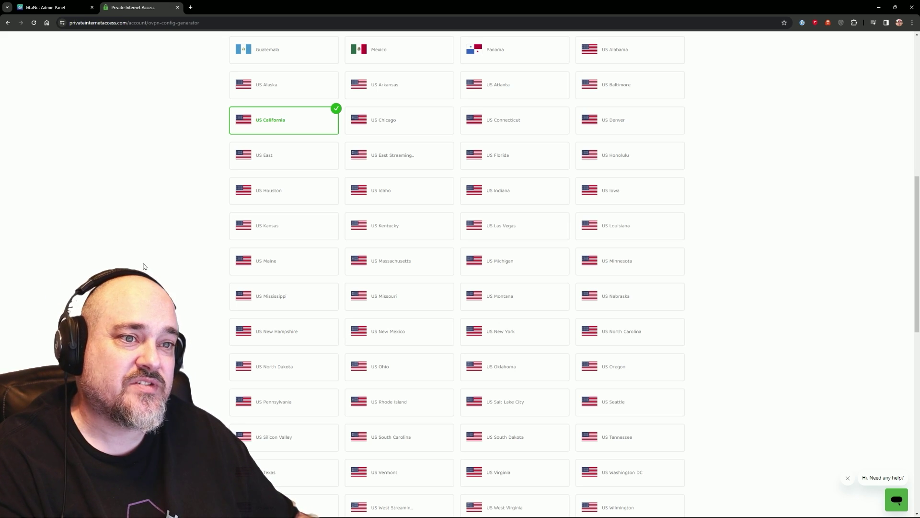
scroll(144, 266, up, 1)
scroll(144, 266, down, 1)
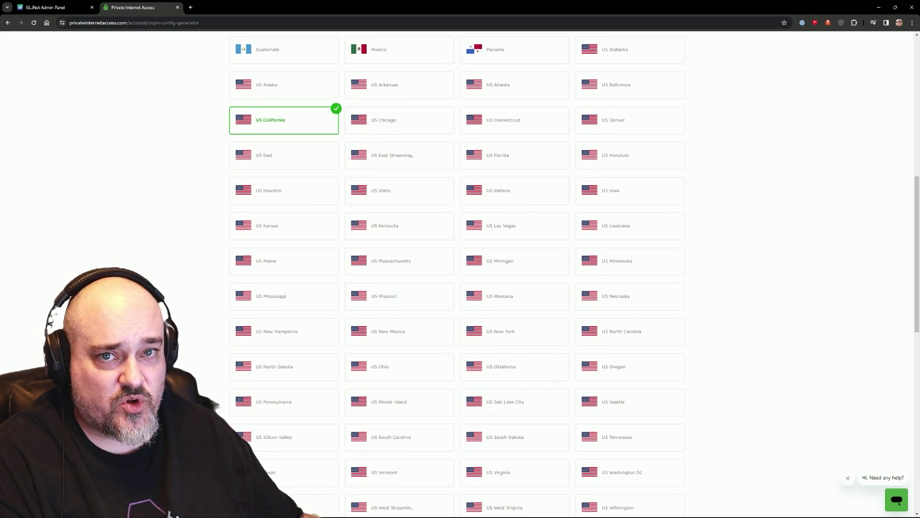
click(391, 169)
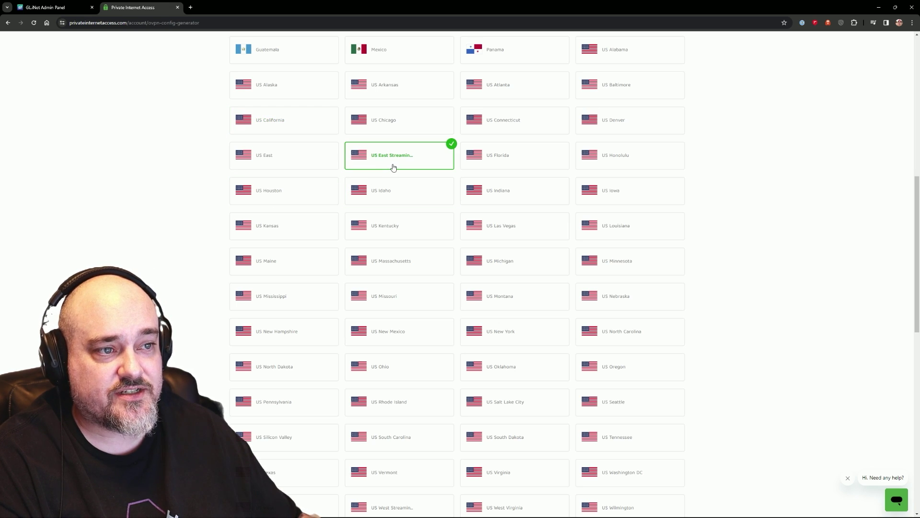
Step: Review the other continents' regions, then generate the US East Streaming UDP/1198 config
scroll(434, 240, down, 4)
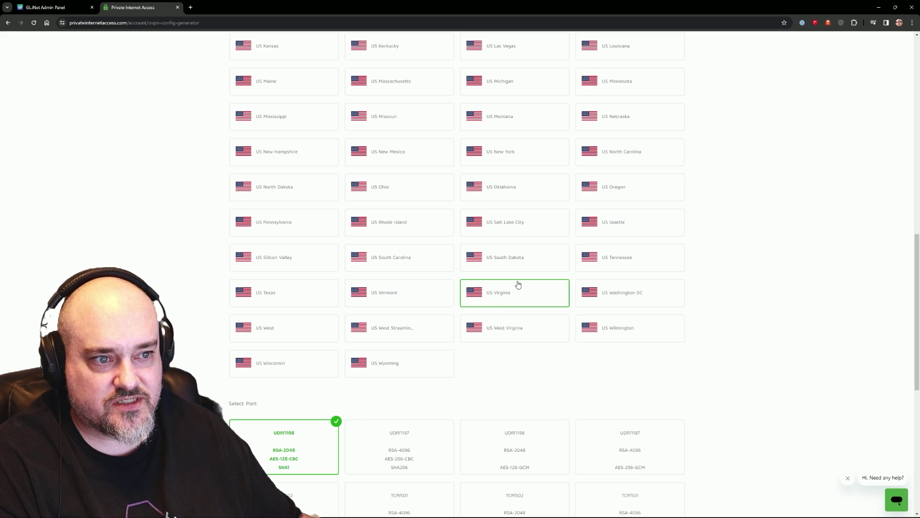
scroll(499, 272, up, 11)
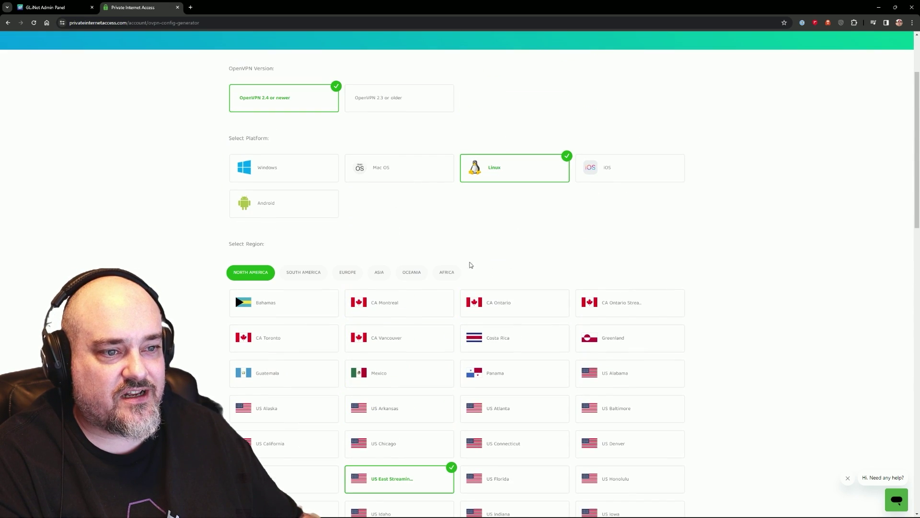
click(321, 275)
click(348, 272)
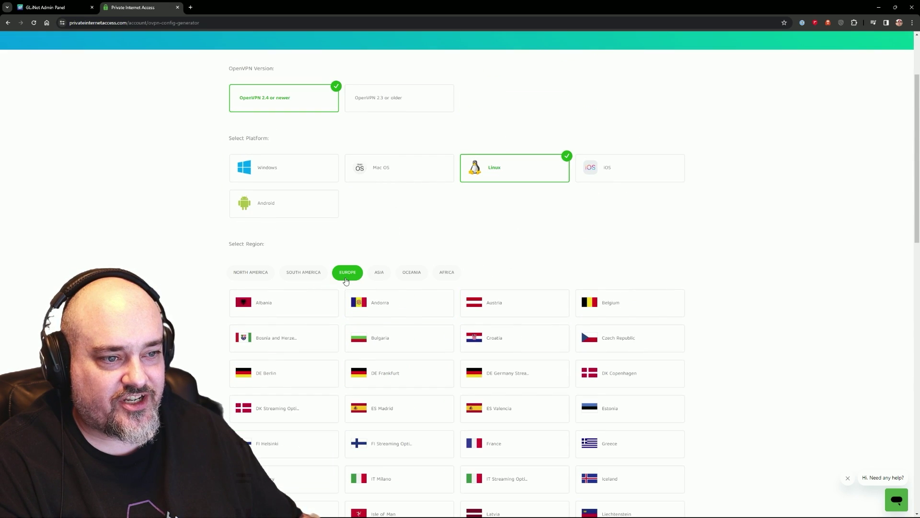
scroll(397, 273, down, 10)
scroll(411, 278, up, 10)
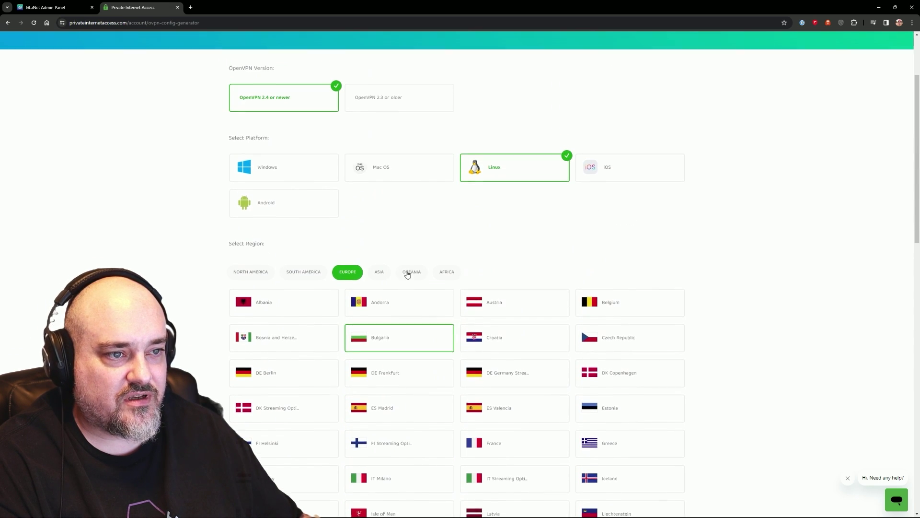
click(379, 263)
scroll(408, 264, down, 4)
scroll(408, 239, up, 3)
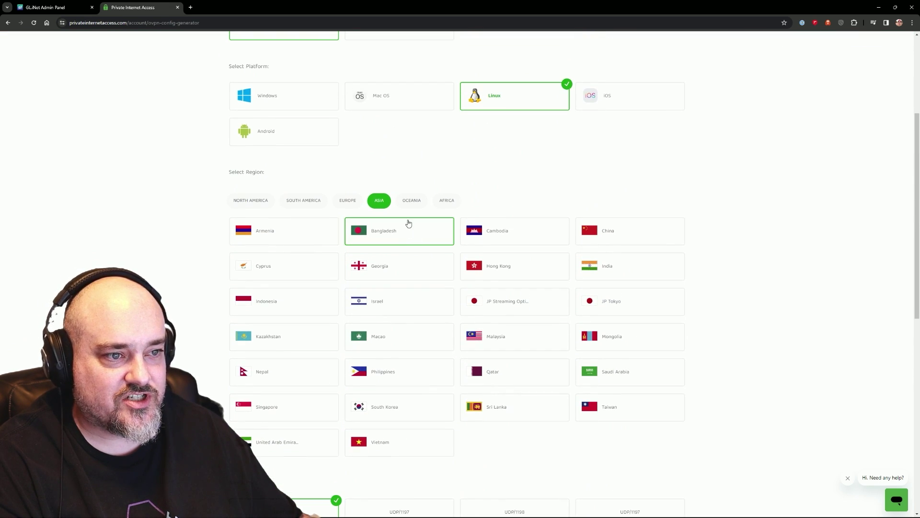
click(411, 200)
click(447, 200)
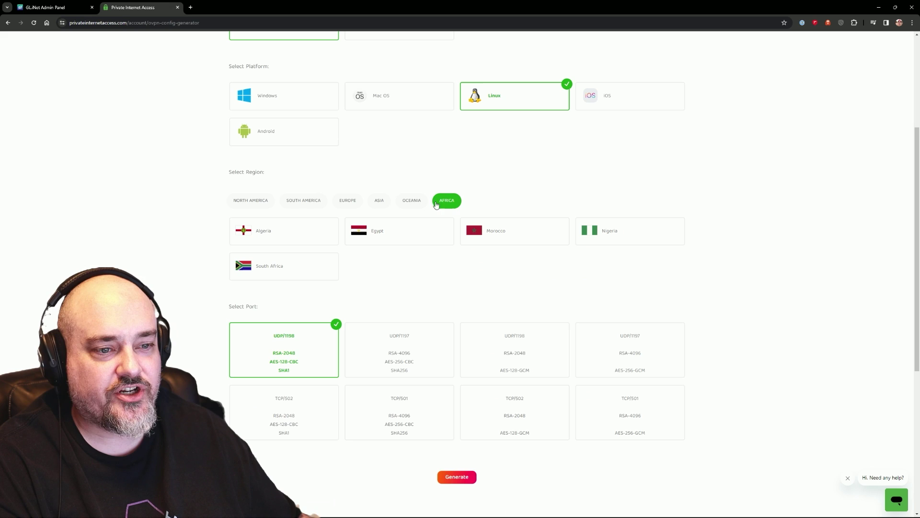
click(265, 206)
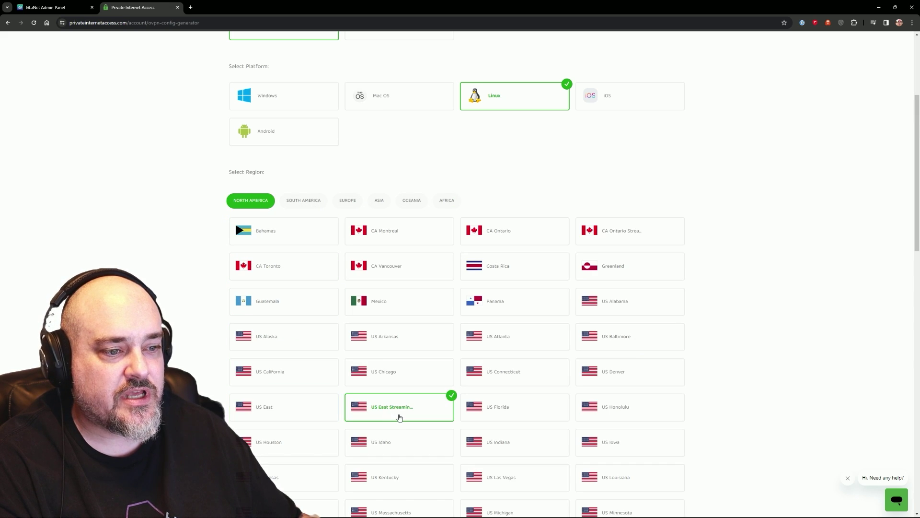
scroll(394, 409, down, 1)
scroll(185, 309, down, 15)
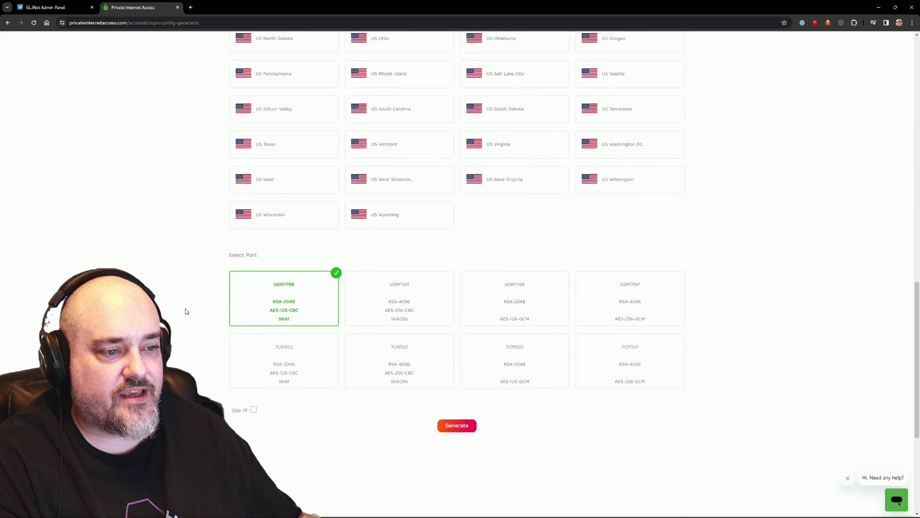
click(461, 249)
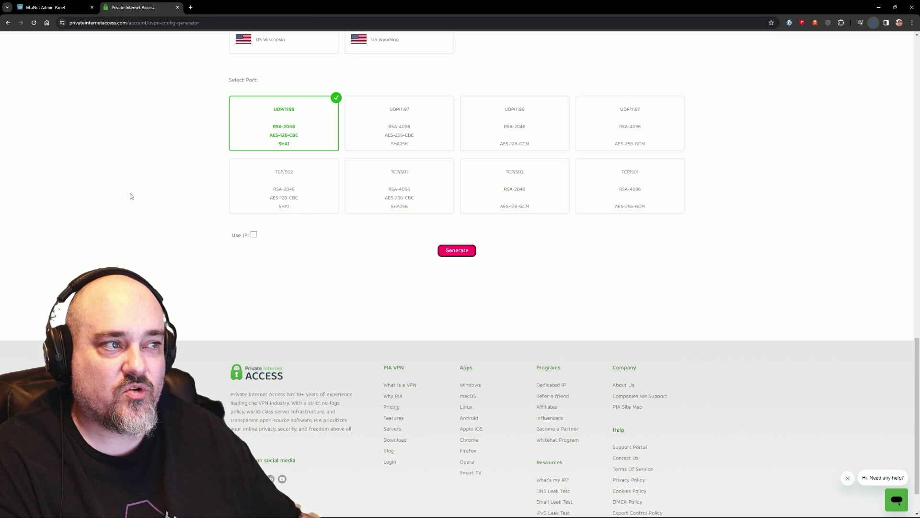
Step: Upload the us-streaming-aes-128-cbc-udp-dns .ovpn file with the PIA username and password
click(45, 7)
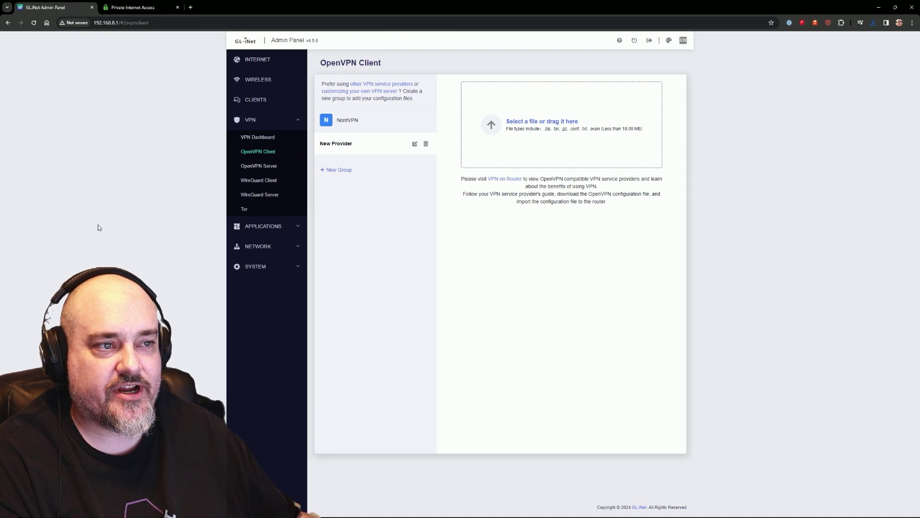
click(543, 124)
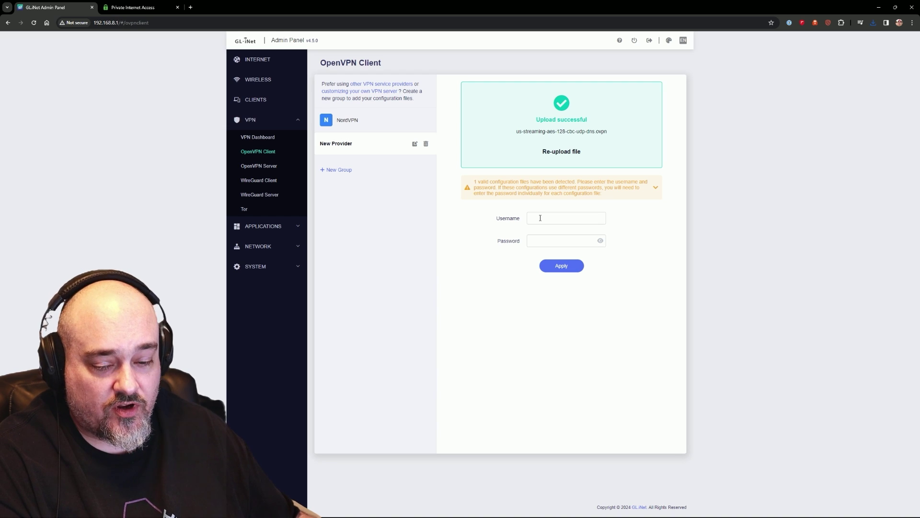
click(561, 266)
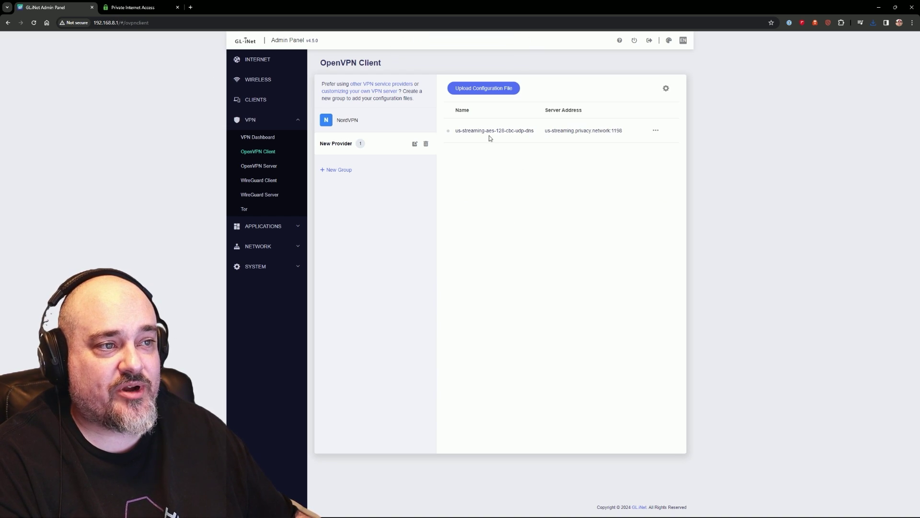
Step: Start the VPN connection with the us-streaming-aes-128-cbc-udp-dns config
click(654, 131)
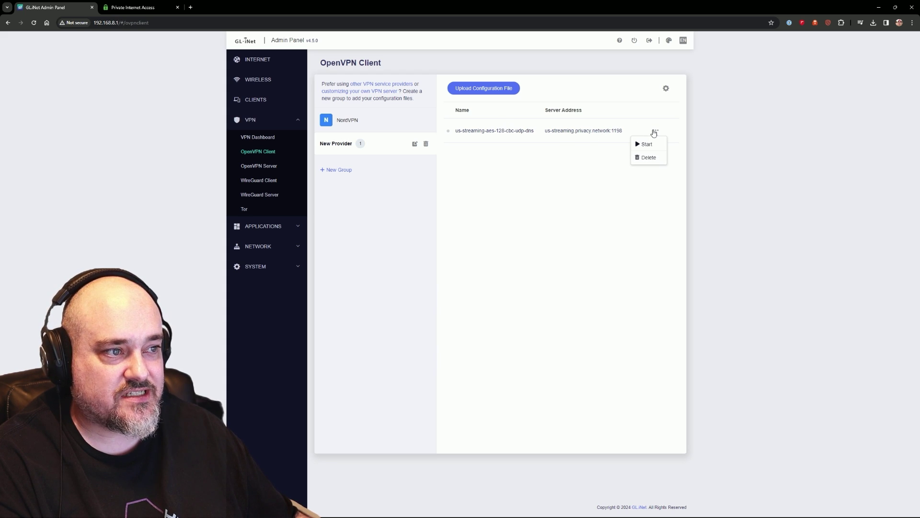
click(647, 144)
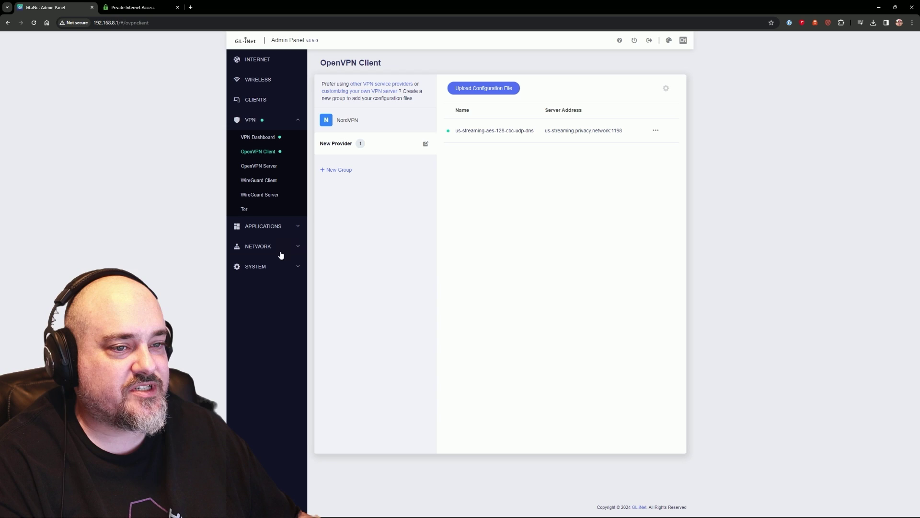
Step: Check the Toggle Button Settings under System, then return to the Internet overview
click(258, 268)
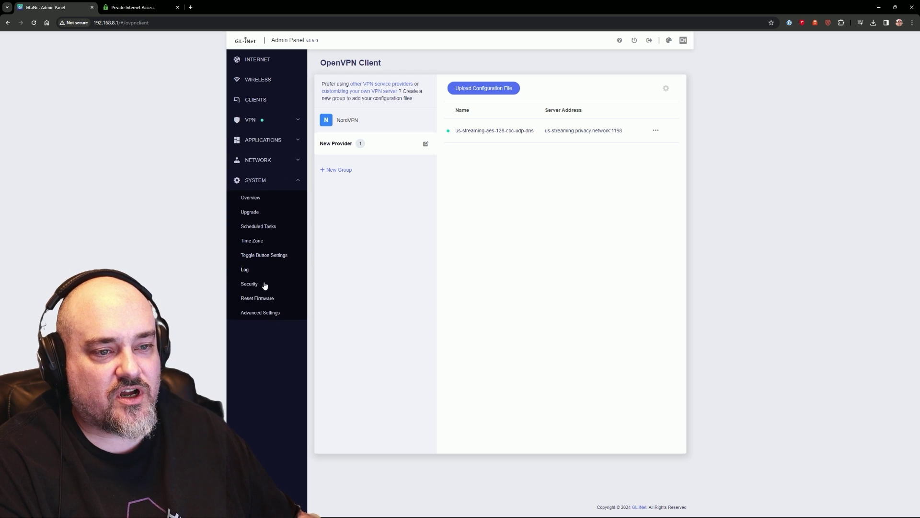
click(270, 259)
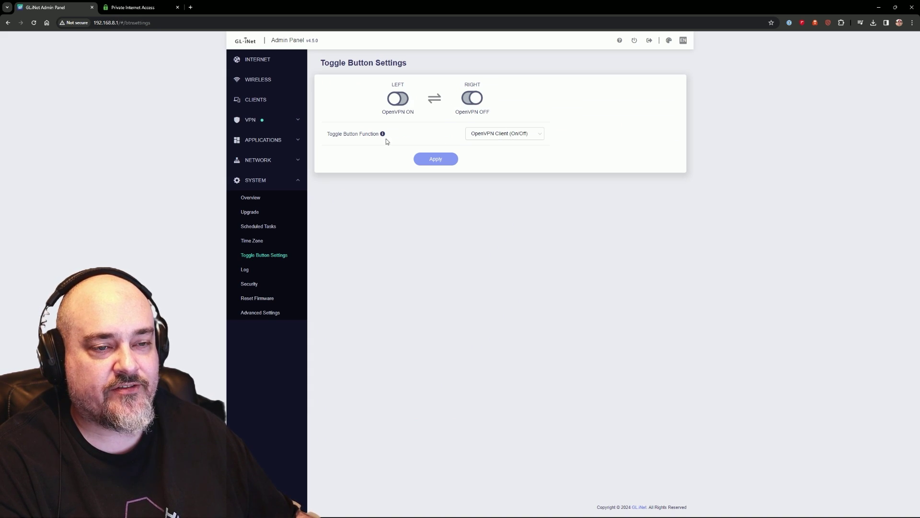
click(257, 59)
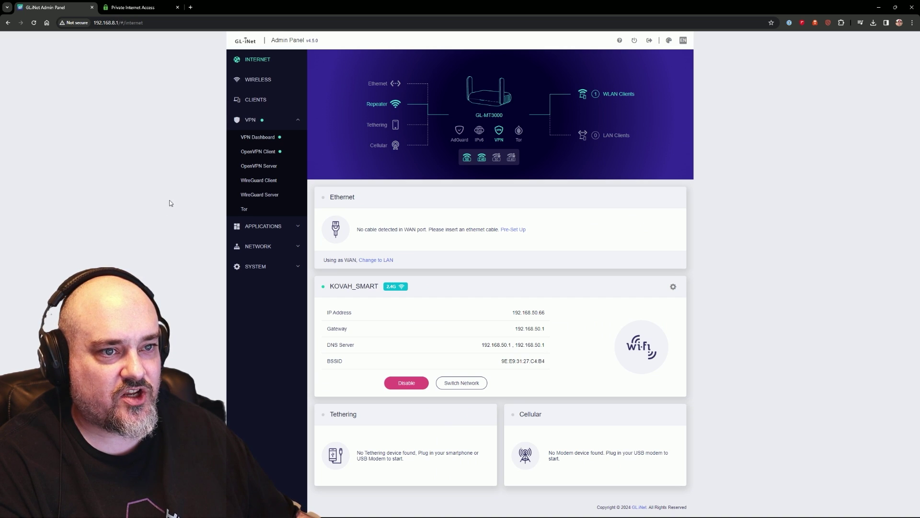
click(263, 124)
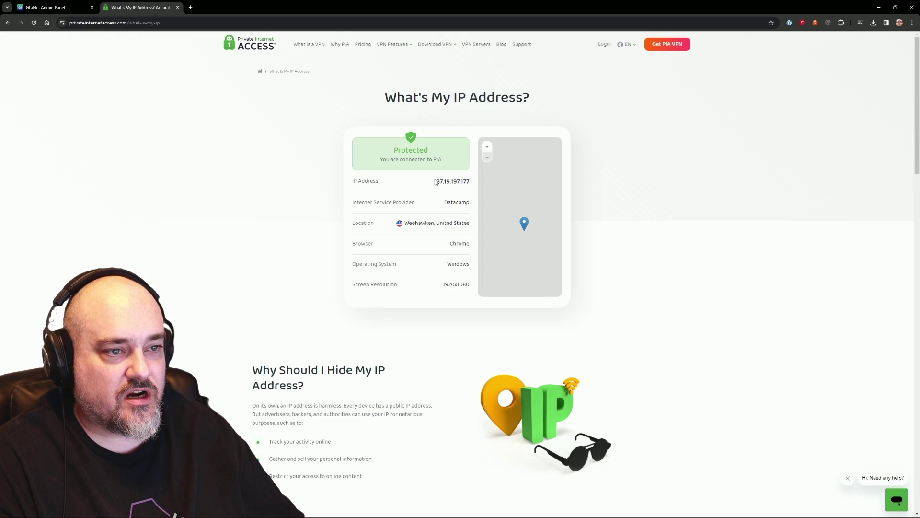
drag(435, 182, 471, 183)
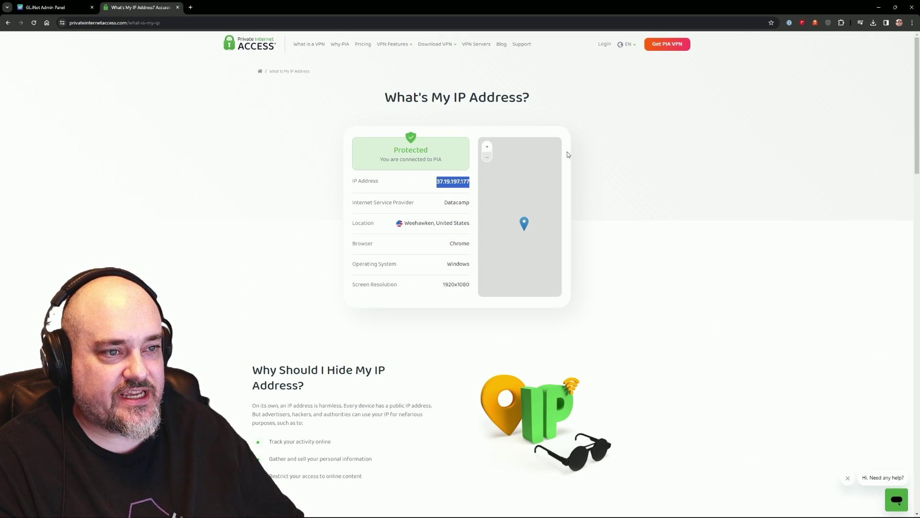
click(429, 237)
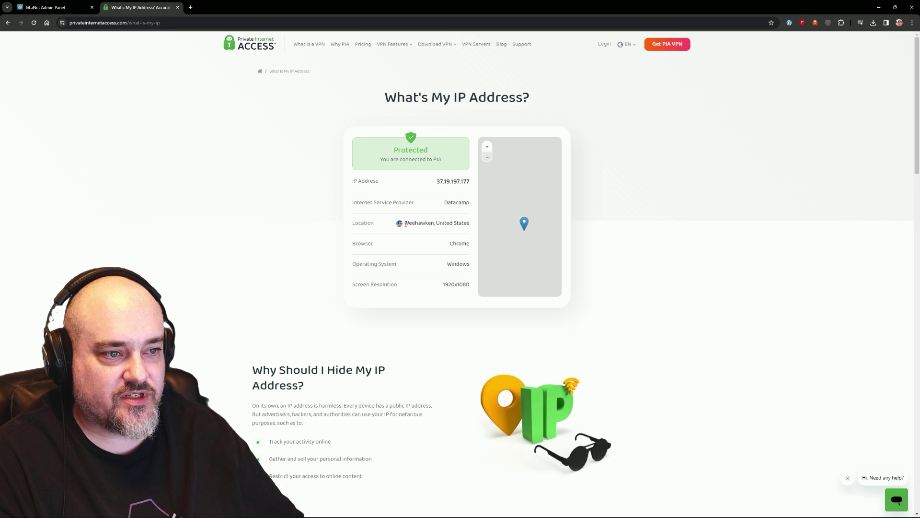
drag(406, 223, 454, 223)
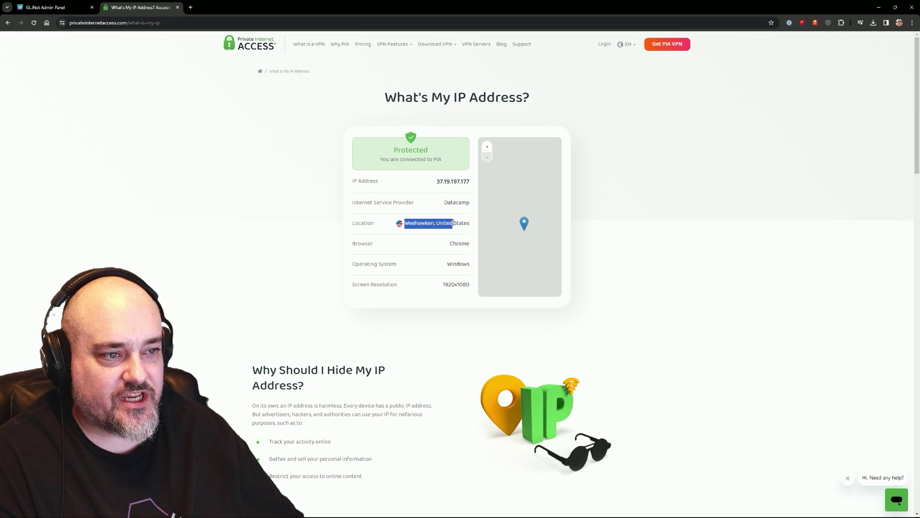
click(434, 244)
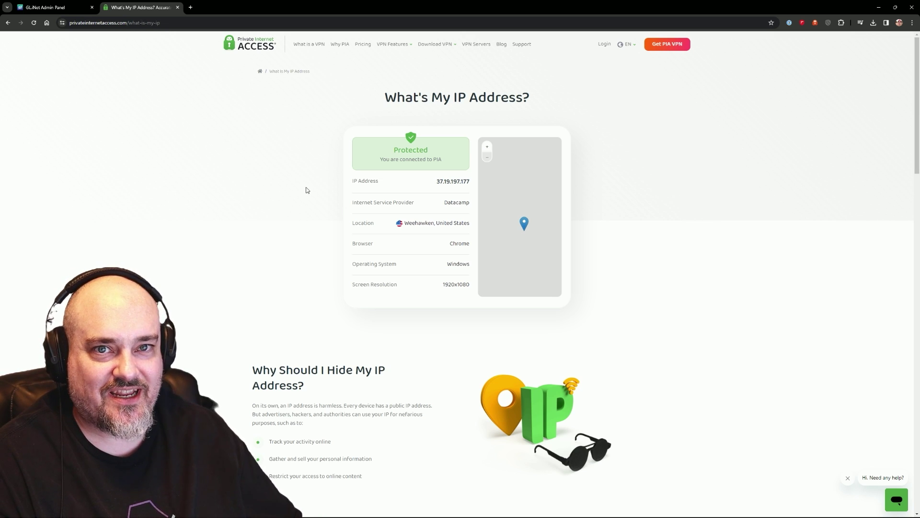
Step: Switch back to the GL.iNet admin panel browser tab with Ctrl+Shift+Tab
key(ctrl+shift+Tab)
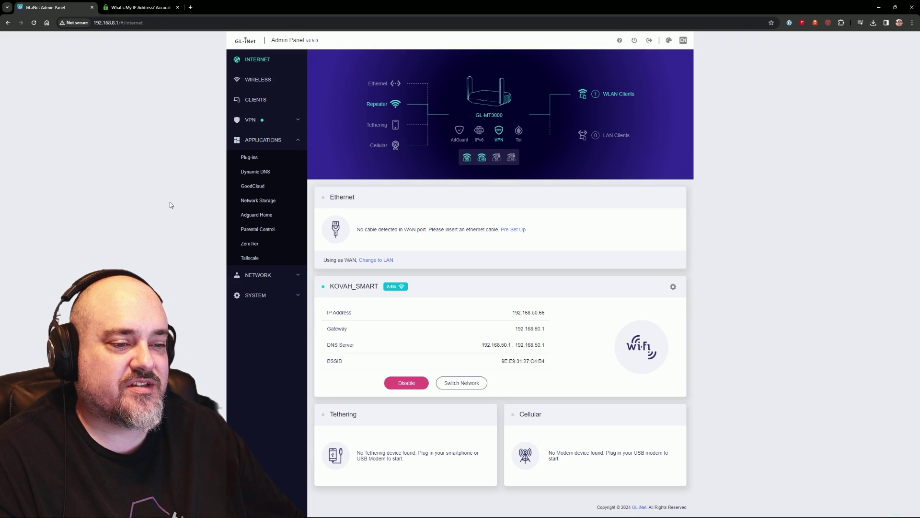